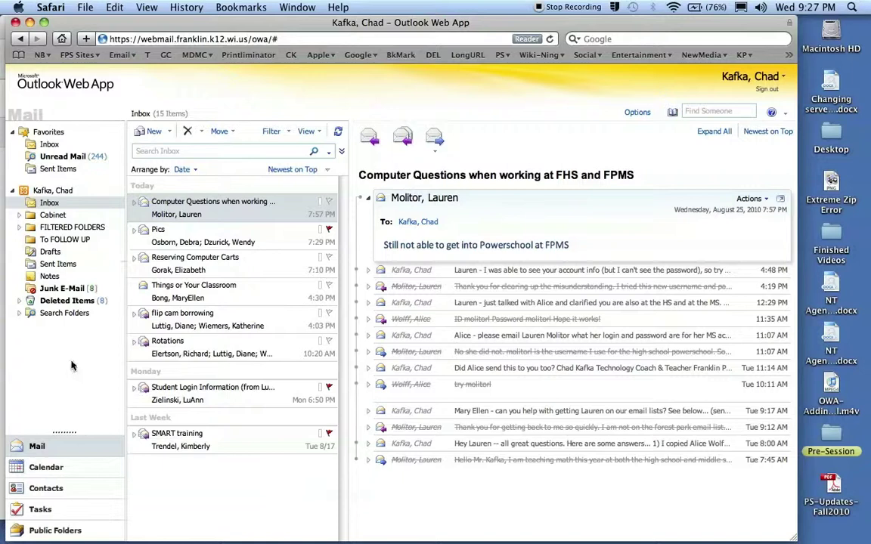
Open the calendar and display only the FP_Laptop_Blue, FP_Laptop_Green and FP_Laptop_White calendars, hiding the personal one
click(46, 466)
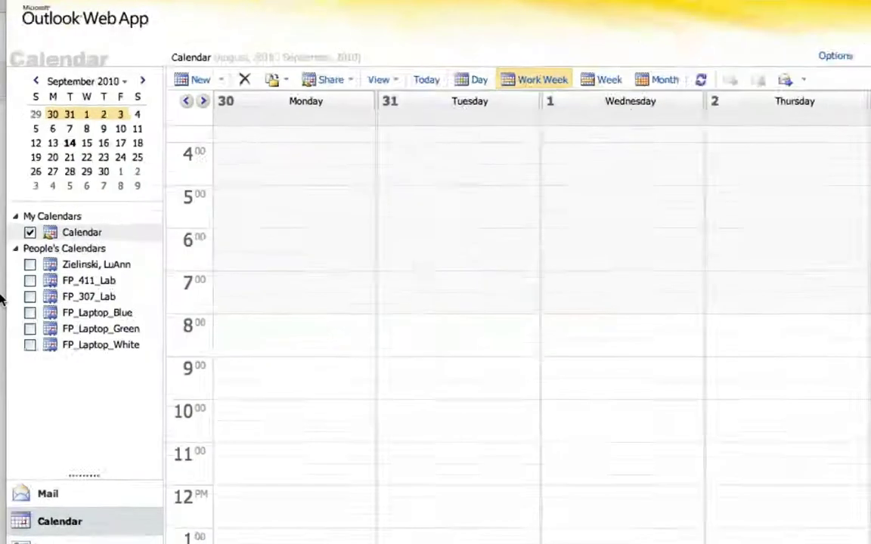
click(33, 316)
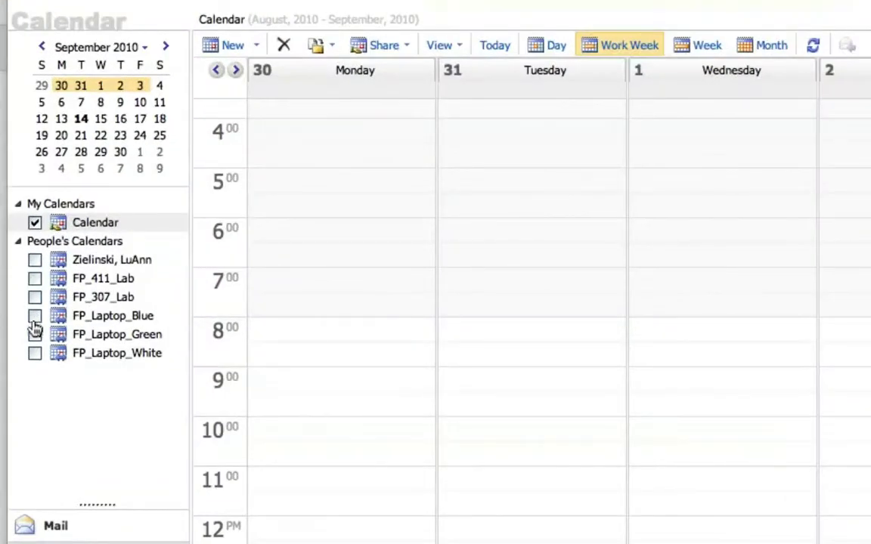
click(34, 334)
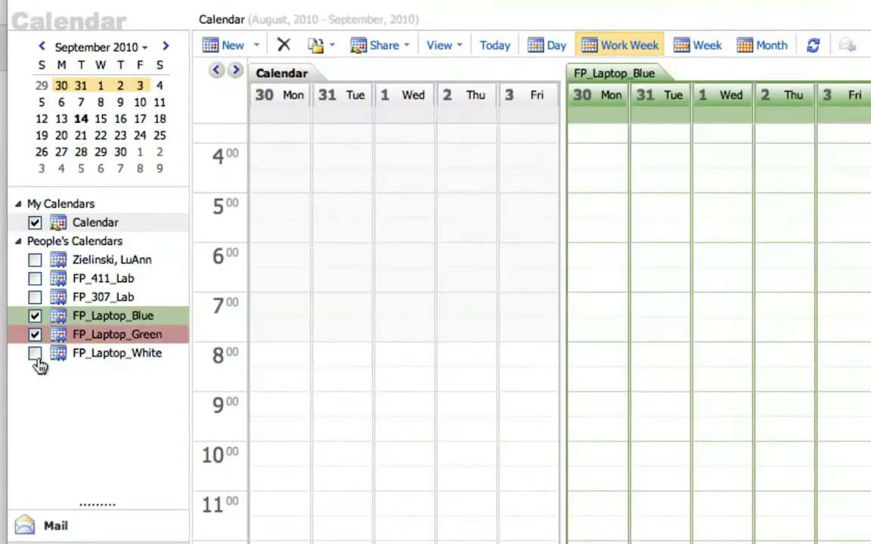
click(36, 356)
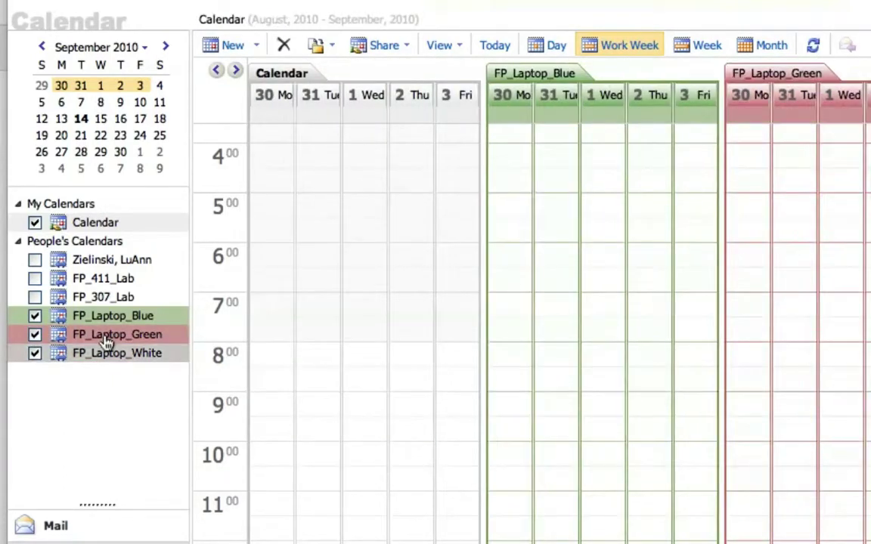
click(35, 221)
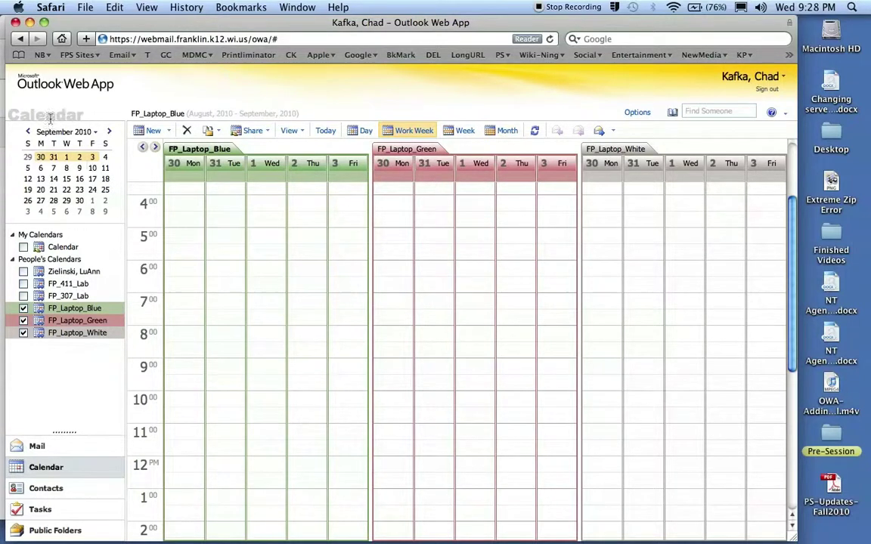
Examine the laptop cart bookings for the work weeks of September 6–10 and September 13–17, 2010
click(70, 167)
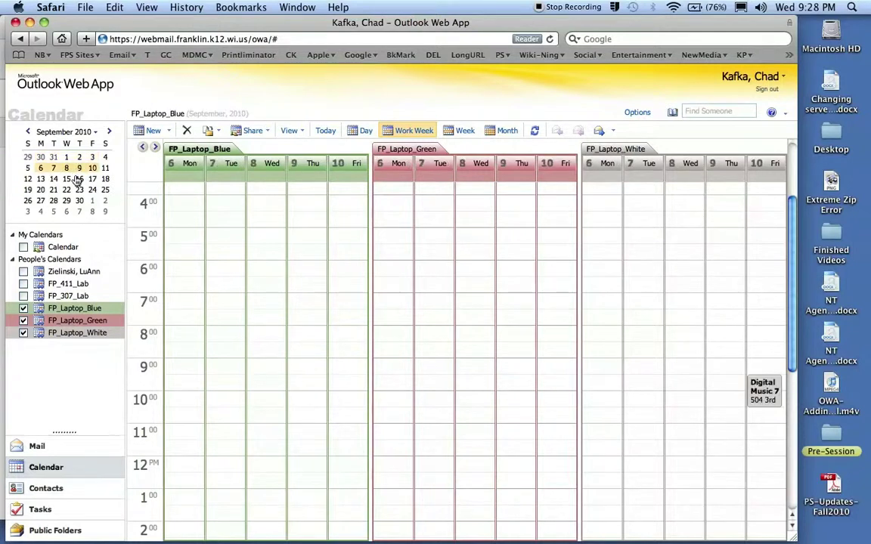
click(78, 179)
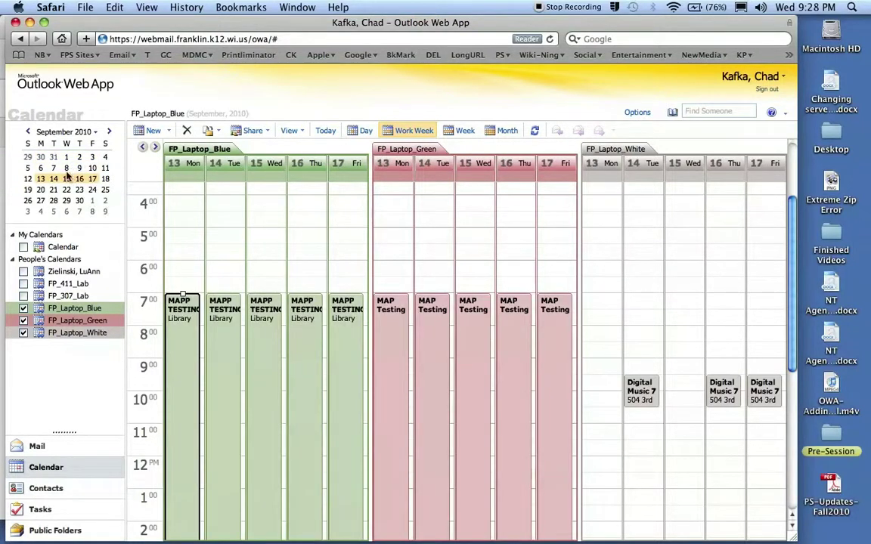
scroll(436, 331, down, 1)
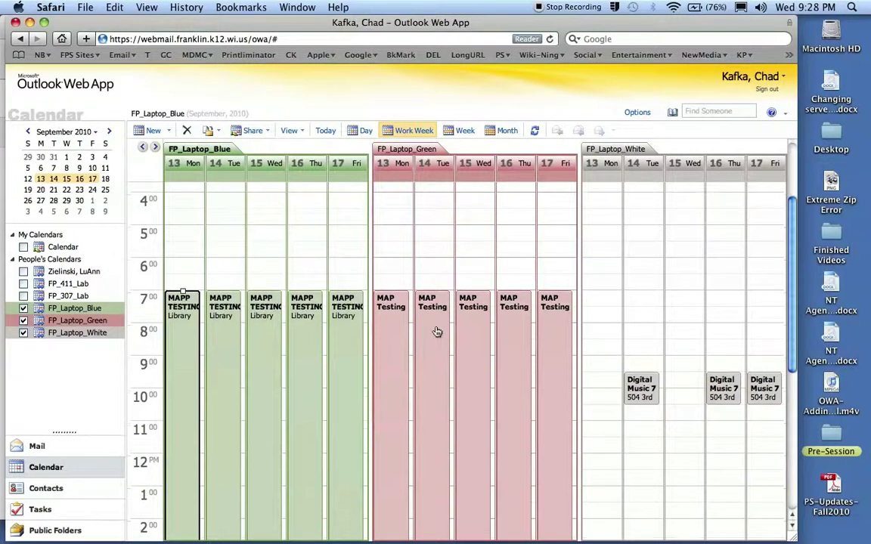
scroll(436, 332, down, 4)
scroll(438, 332, up, 2)
scroll(216, 259, up, 6)
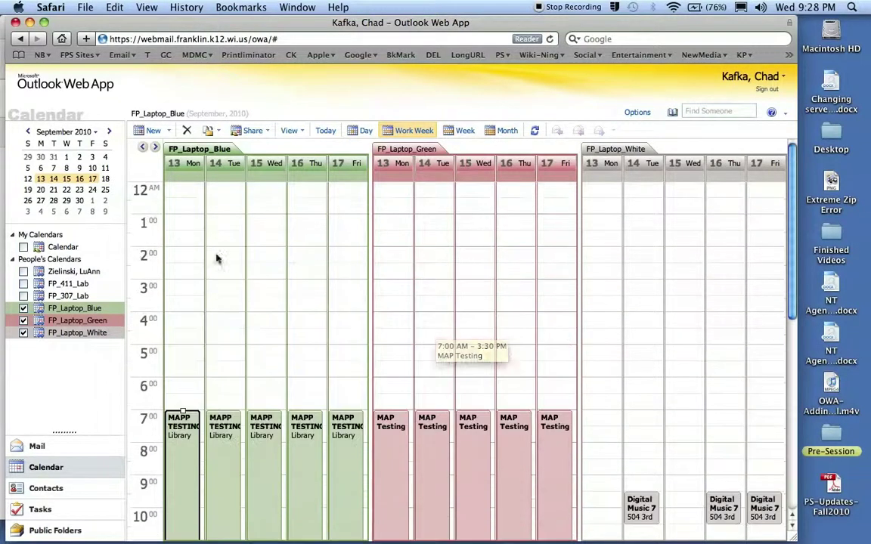
Check the cart bookings day by day for September 15, 17 and 14, and return to the work week view
click(363, 132)
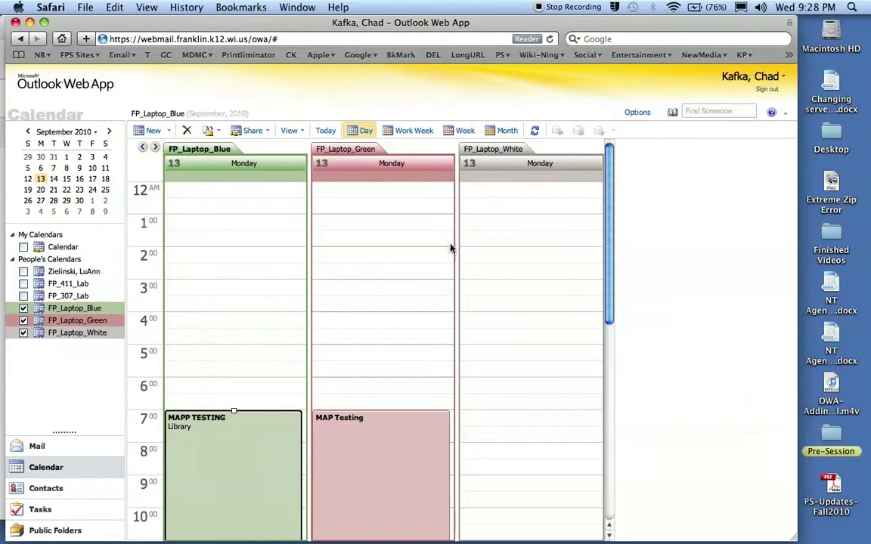
click(66, 179)
click(91, 179)
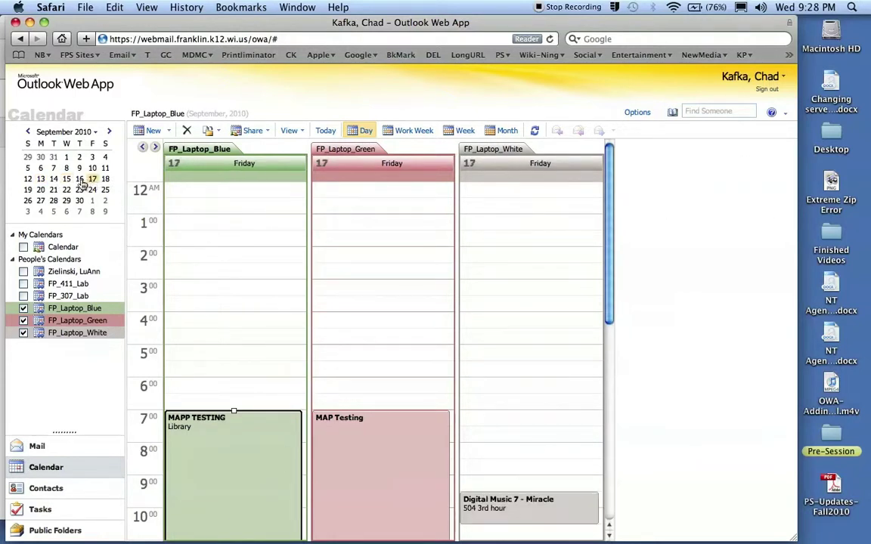
click(61, 180)
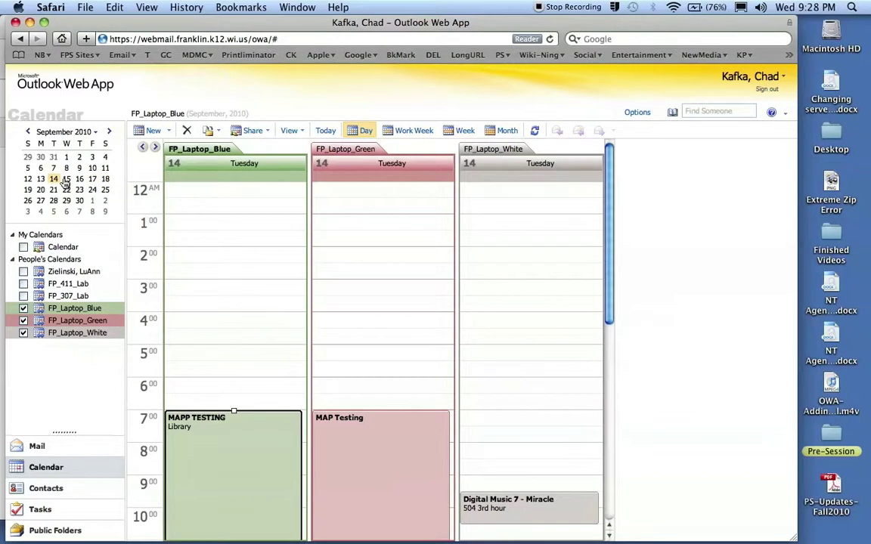
click(408, 131)
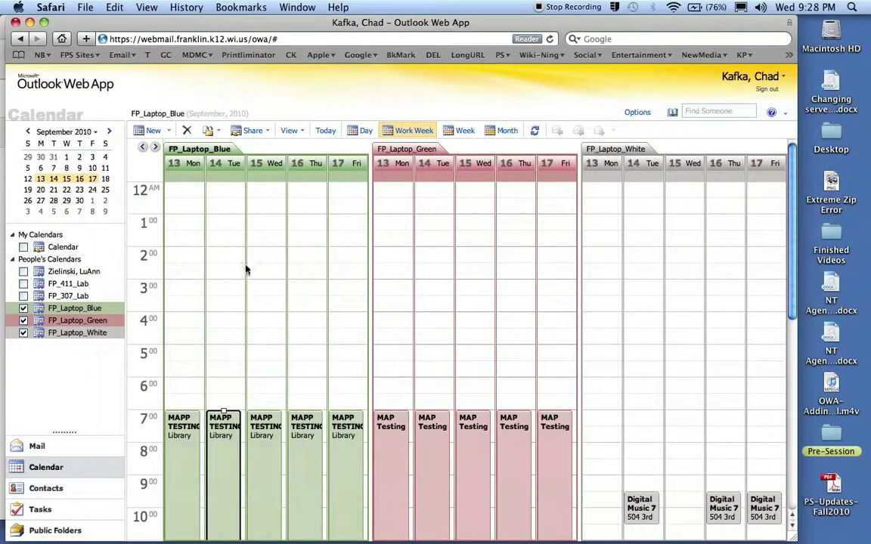
Display the work week of August 30 to September 3 and look over the hours of the whole day
click(80, 159)
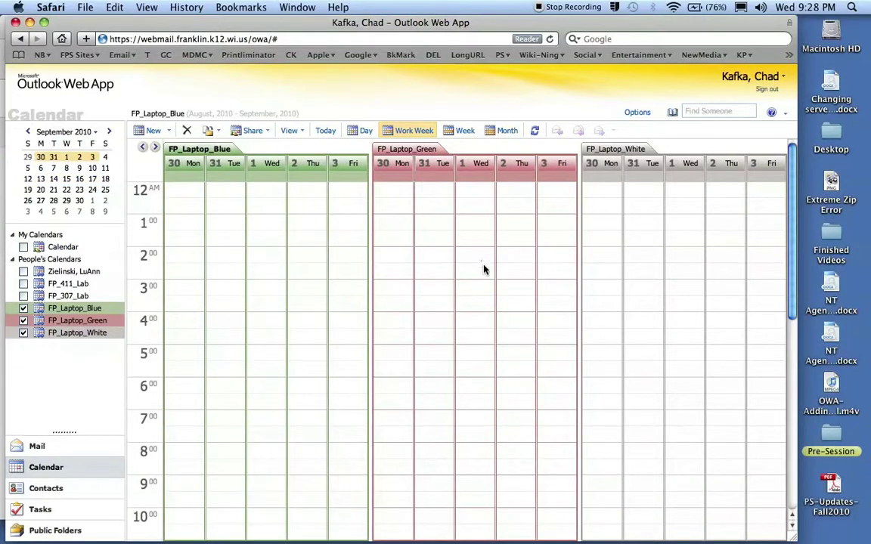
scroll(467, 345, down, 1)
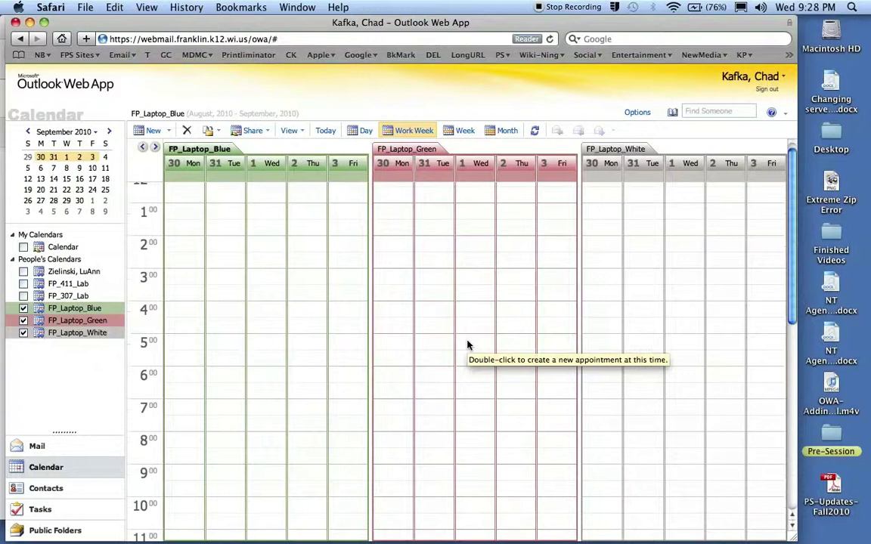
scroll(467, 345, up, 1)
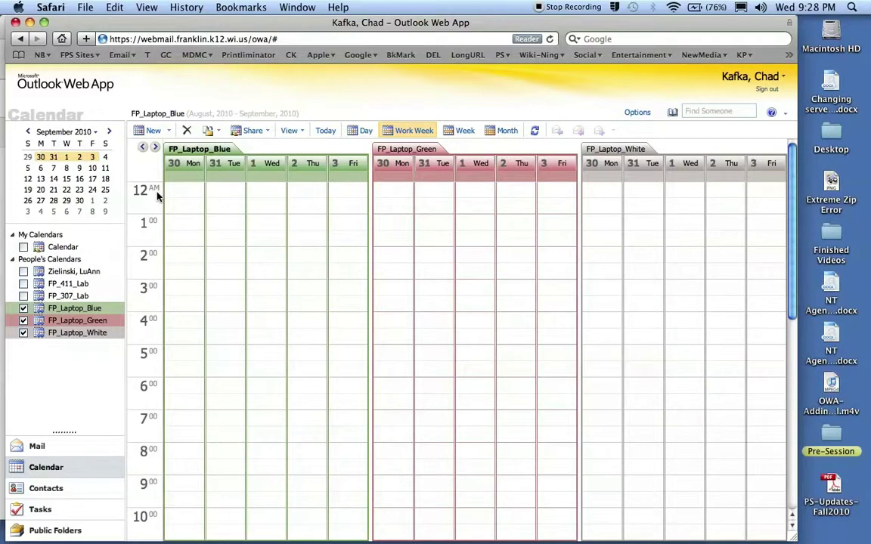
scroll(157, 195, down, 10)
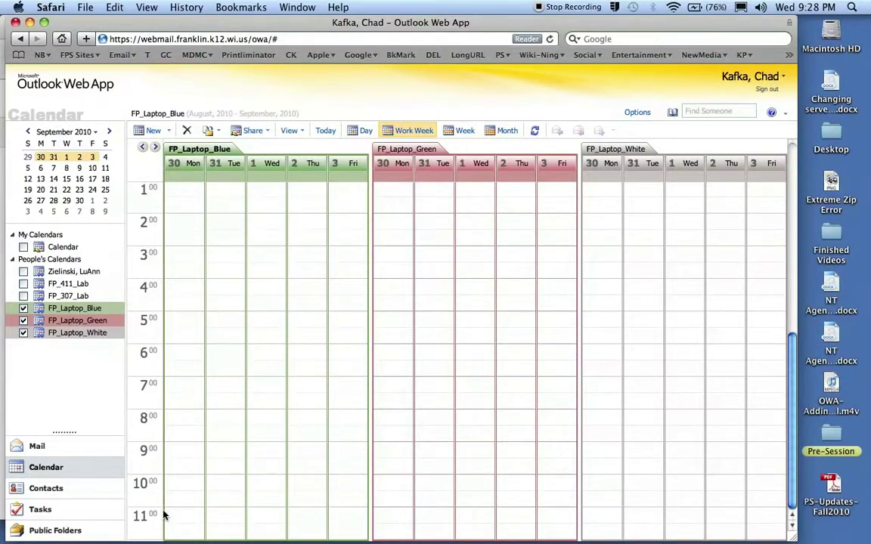
scroll(191, 300, up, 10)
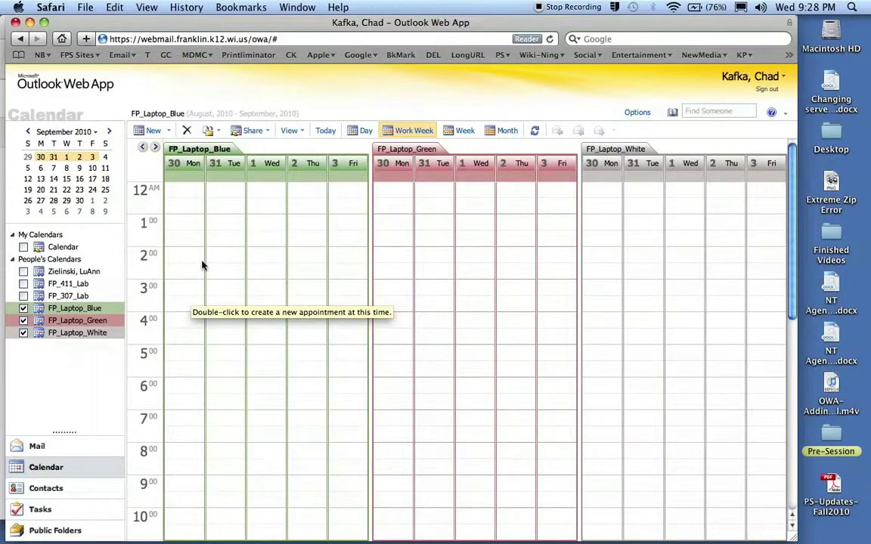
Start a 10:00 AM appointment on Wednesday, September 1 in FP_Laptop_Blue with the teacher's surname as subject and 411 as location
scroll(212, 287, down, 3)
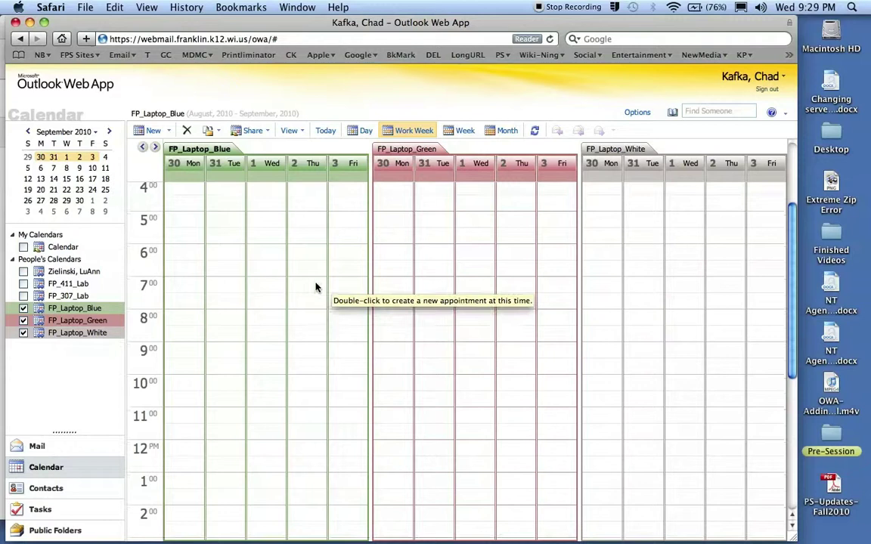
scroll(213, 327, down, 4)
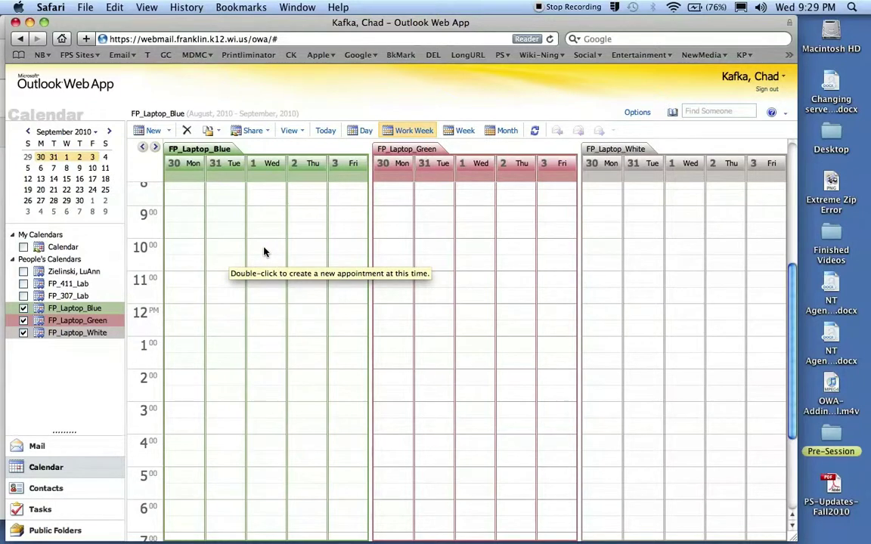
double_click(263, 251)
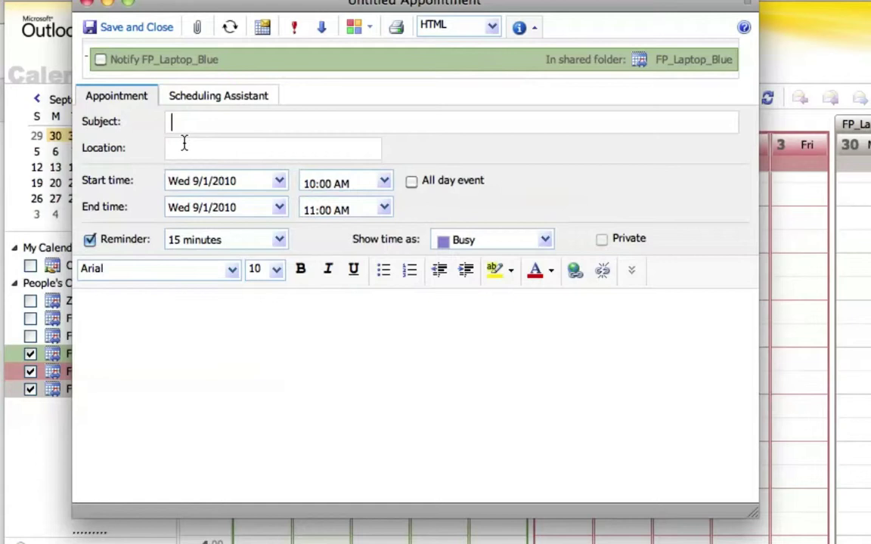
text(Kafka)
click(249, 151)
text(411)
Set the appointment's start time to 10:17 AM and end time to 11:03 AM, and turn off its reminder
click(384, 182)
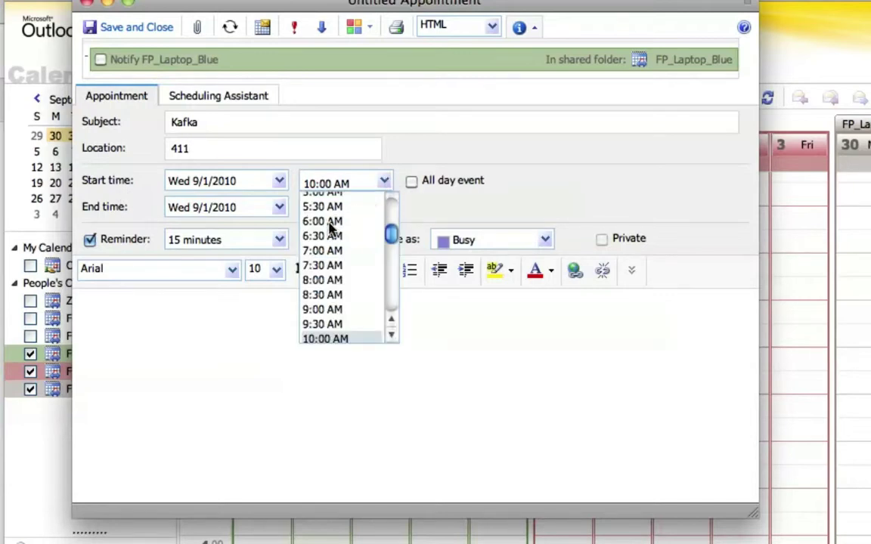
click(331, 185)
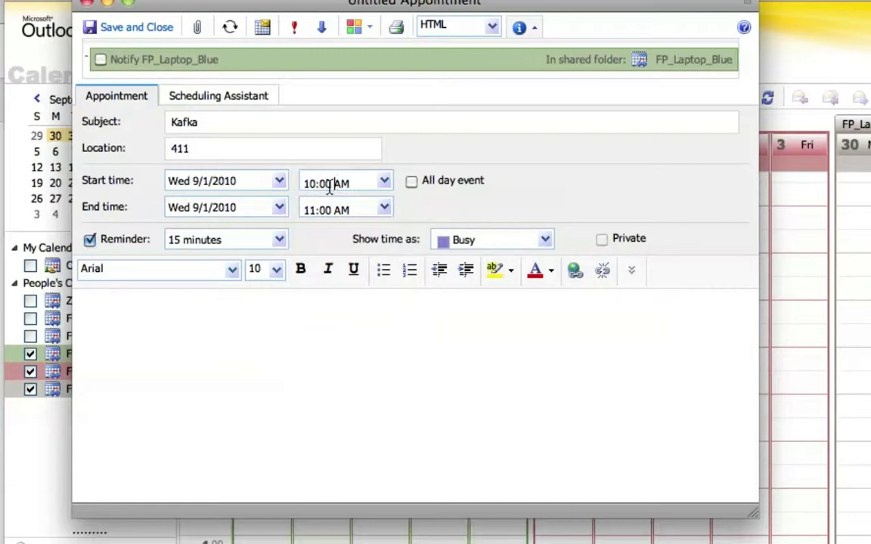
key(BackSpace)
key(BackSpace)
text(17)
click(342, 210)
key(BackSpace)
text(3)
key(BackSpace)
key(BackSpace)
text(03)
click(89, 240)
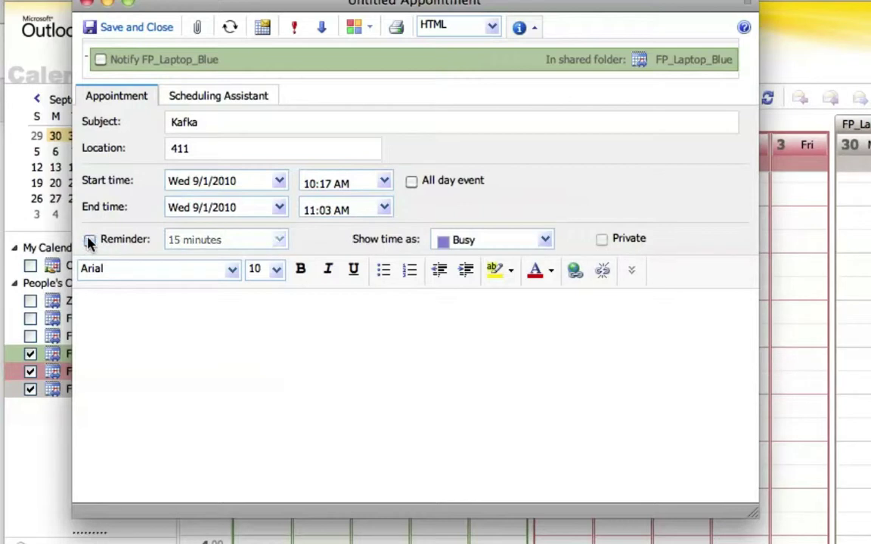
Enter "Creating Podcasts with GarageBand" as the appointment's description, and save and close the appointment
click(156, 324)
text(Creating Pro)
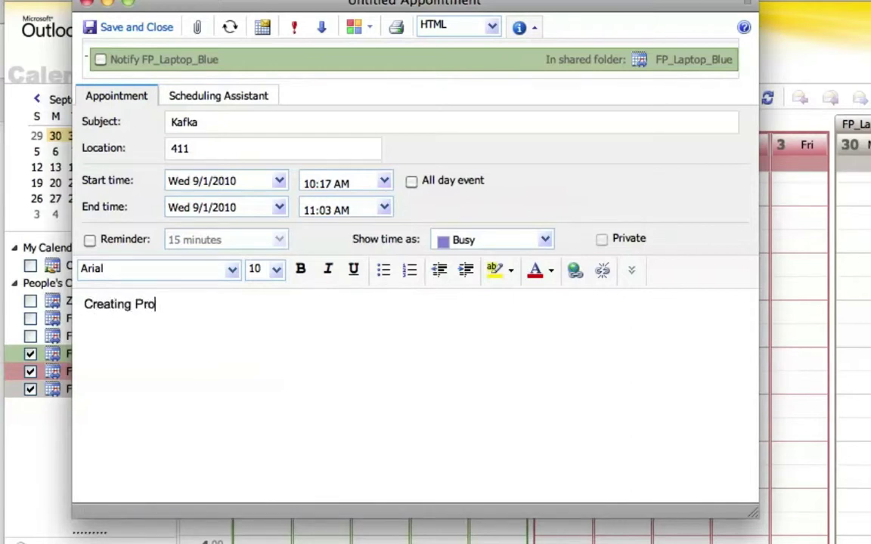
key(BackSpace)
key(BackSpace)
text(odcasts with Garage)
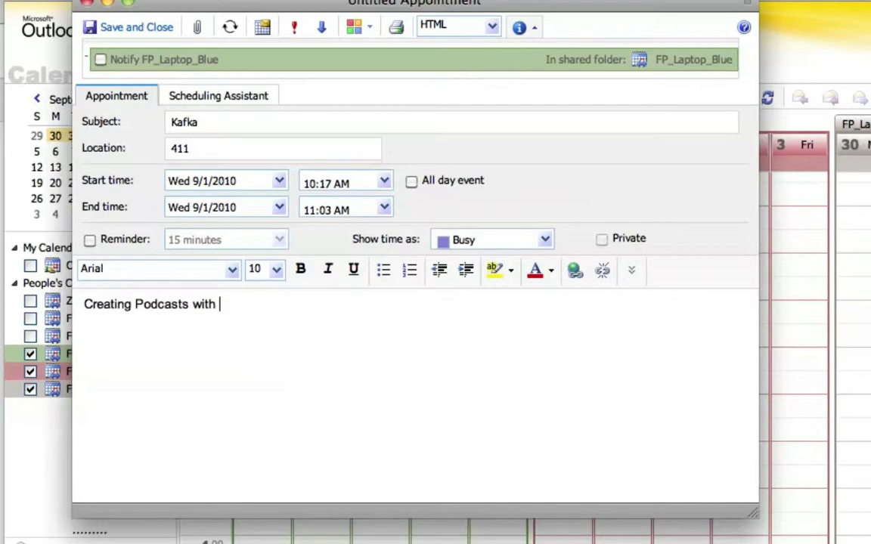
text(Band)
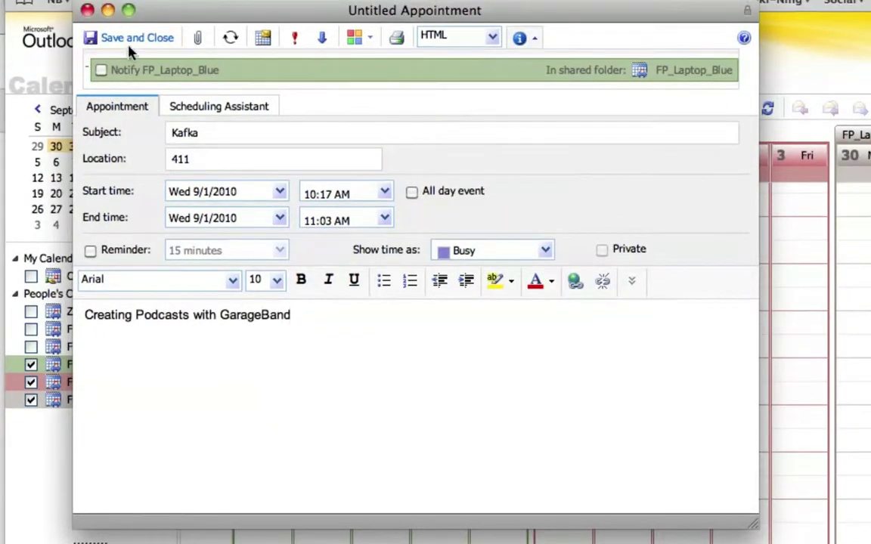
click(130, 45)
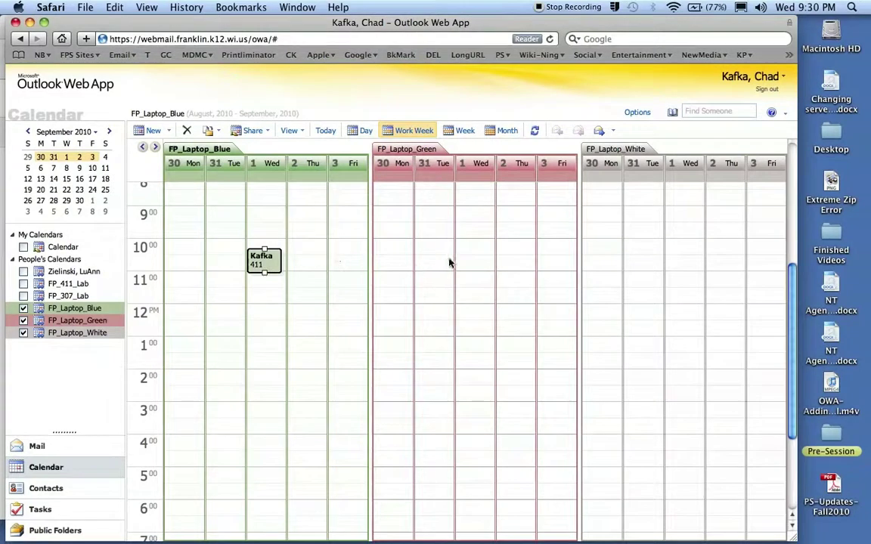
Start a 12:00 PM appointment on Wednesday, September 1 in FP_Laptop_Green and open its repetition settings
click(469, 306)
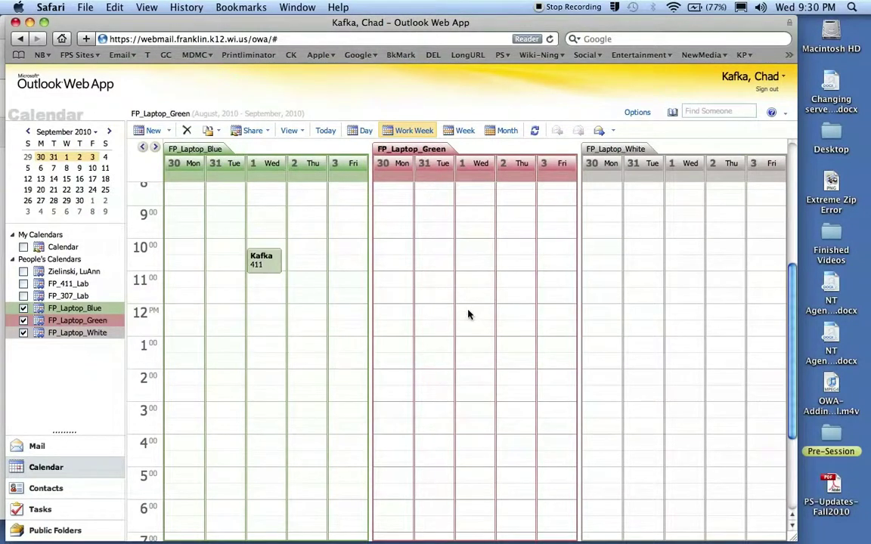
double_click(468, 318)
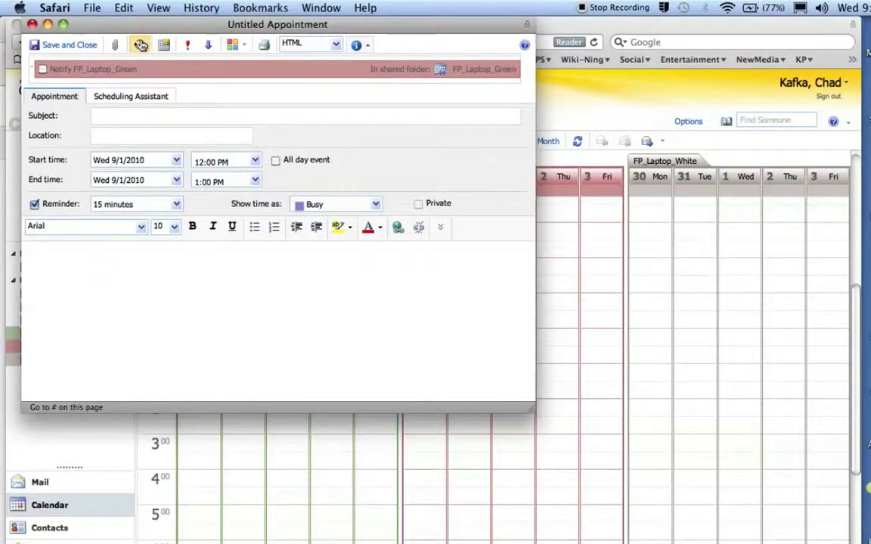
click(140, 46)
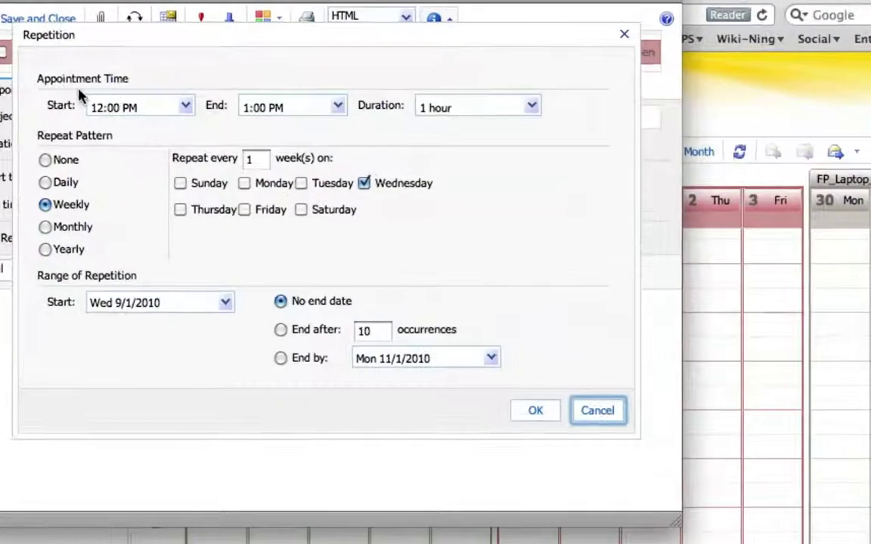
Set the recurring appointment's time to 12:03 PM through 1:15 PM and its repeat pattern to daily
click(113, 109)
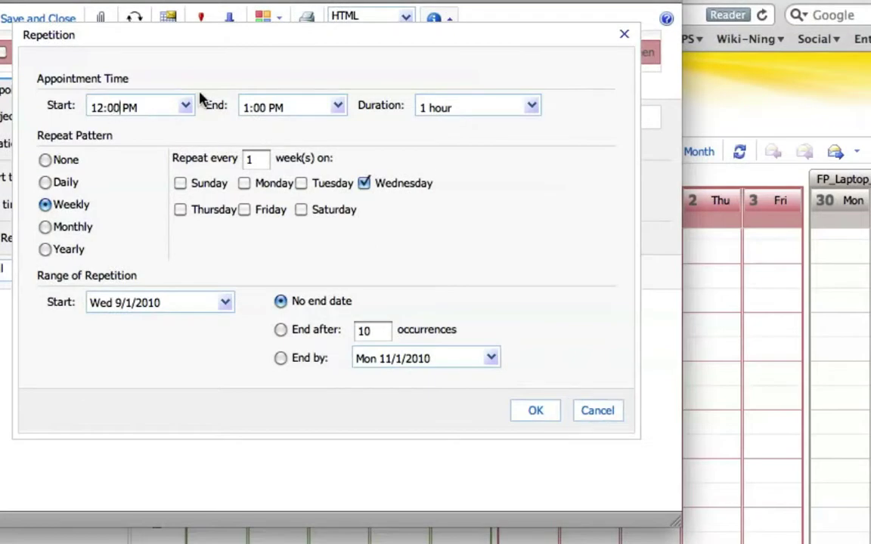
key(BackSpace)
key(BackSpace)
text(0)
click(262, 108)
key(BackSpace)
key(BackSpace)
key(BackSpace)
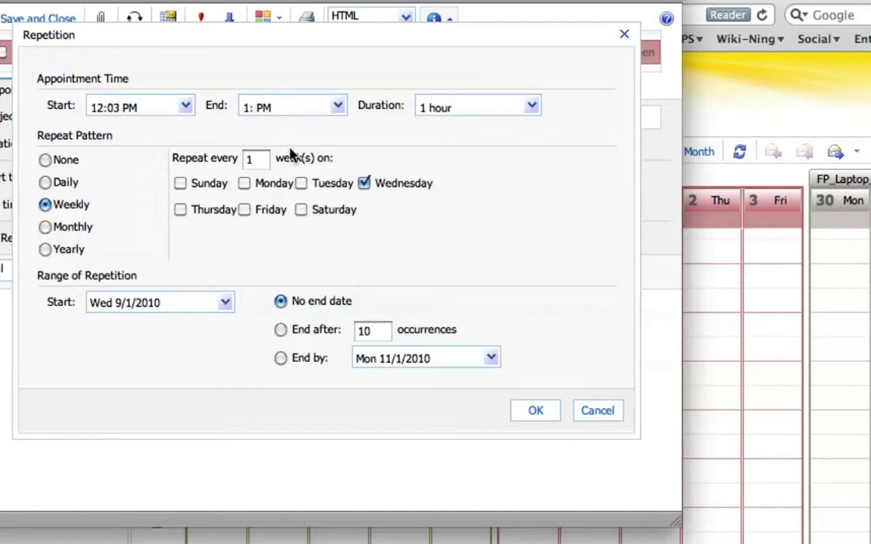
text(15)
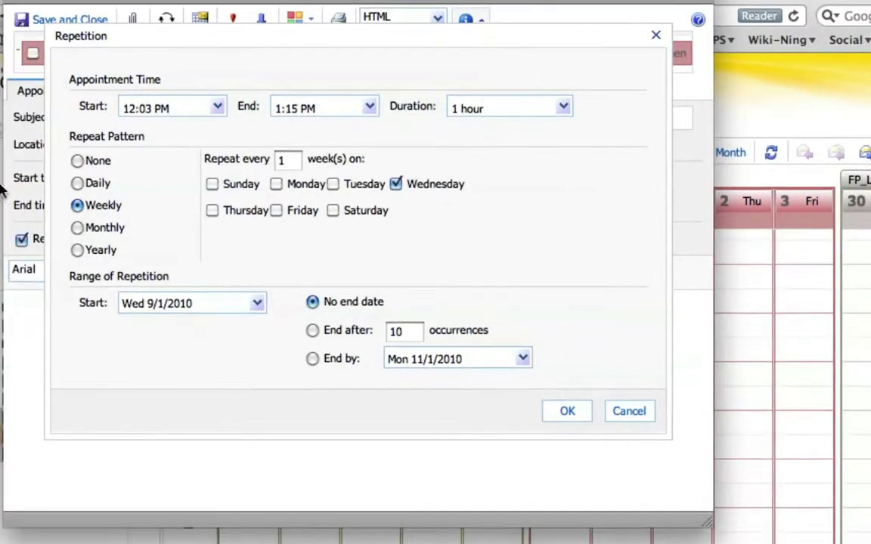
click(77, 184)
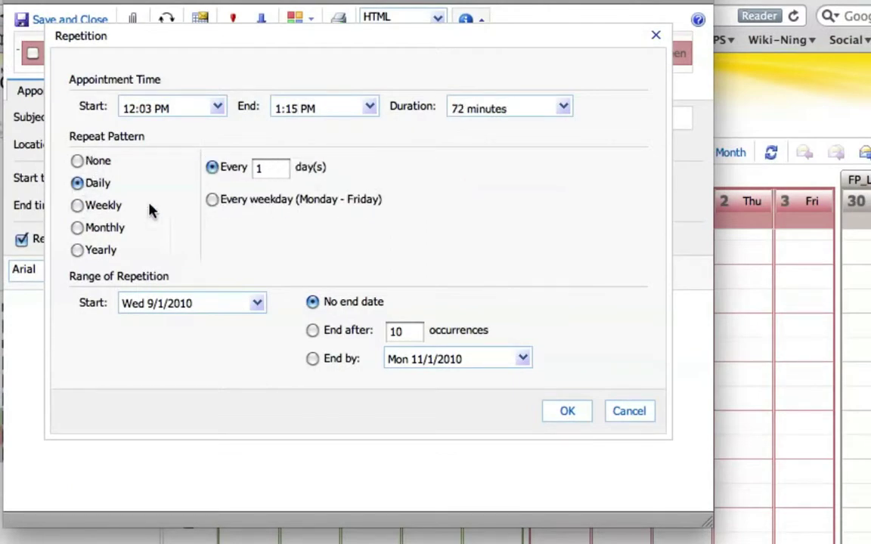
Make the appointment repeat every weekday (Monday - Friday), ending by Monday 9/6/2010, and apply the repetition settings
click(214, 201)
click(312, 358)
click(423, 363)
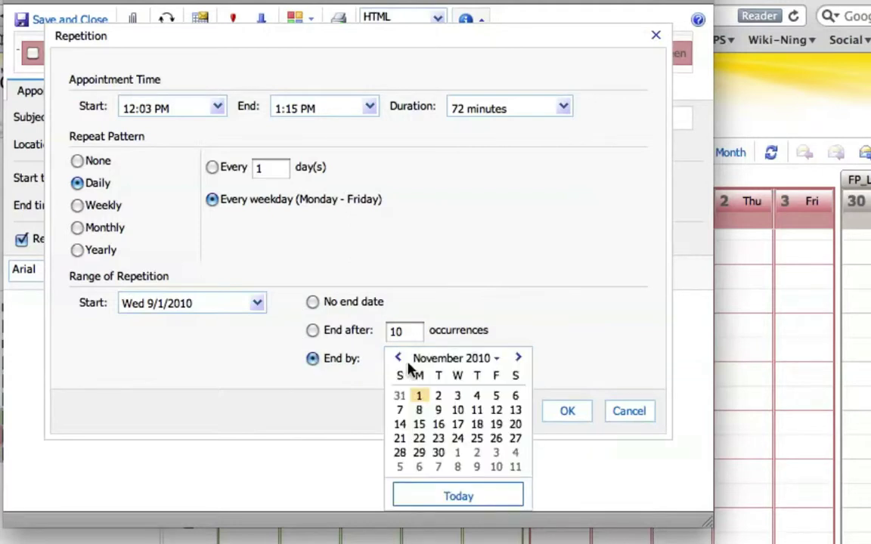
click(398, 358)
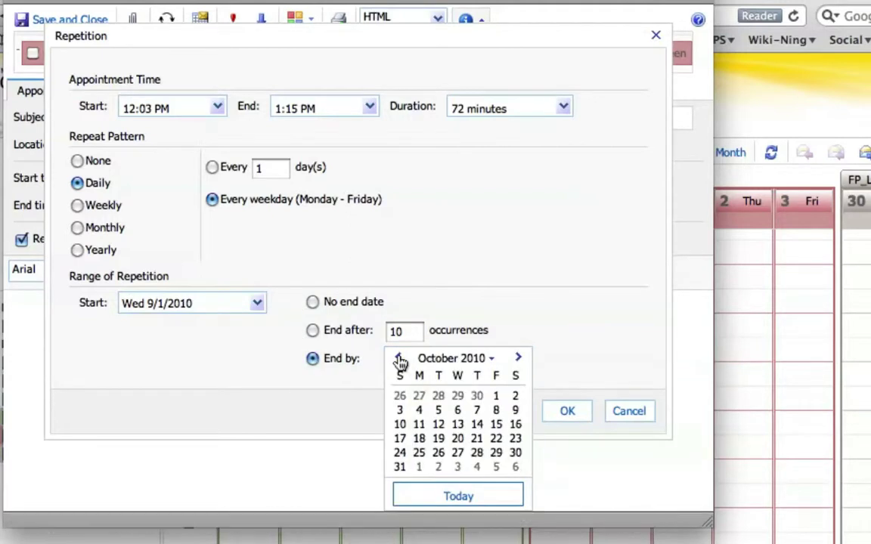
click(398, 359)
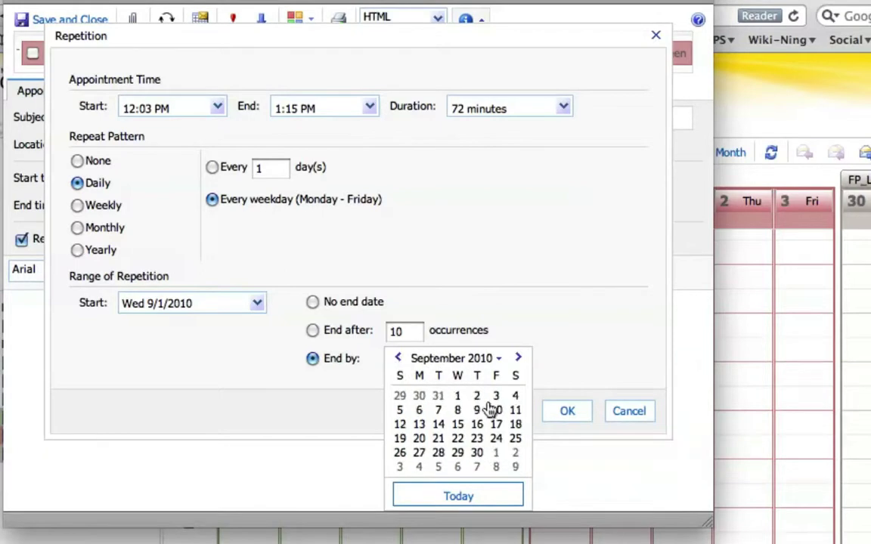
click(420, 410)
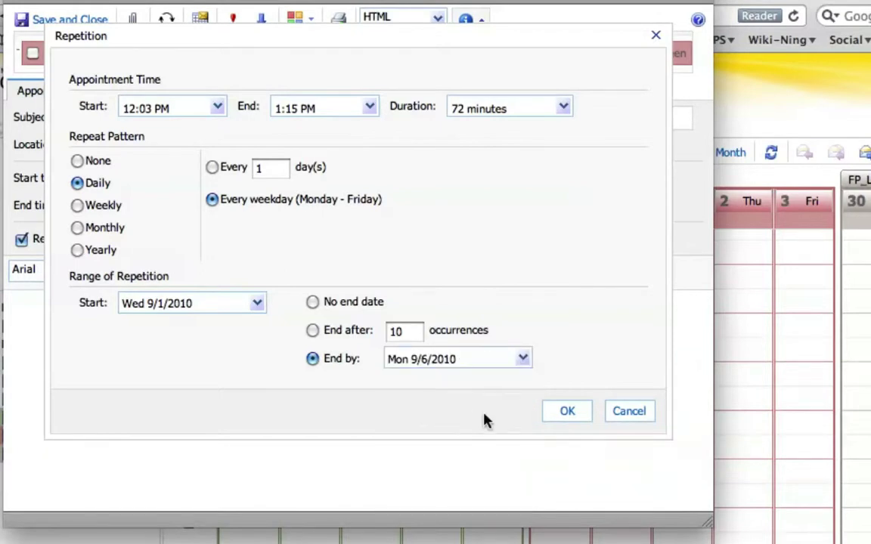
click(567, 411)
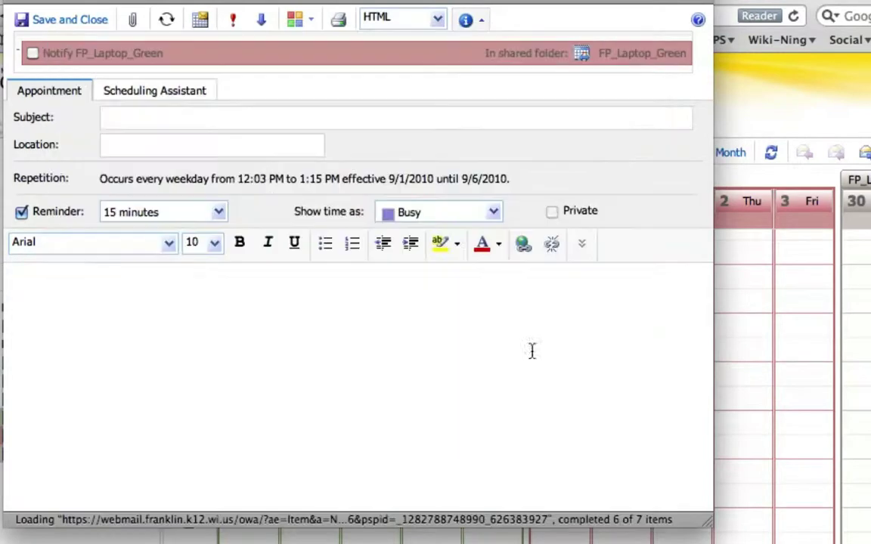
Enter the teacher's last name as the subject and 411 as the location, and turn off the reminder
click(178, 113)
text(Kafka)
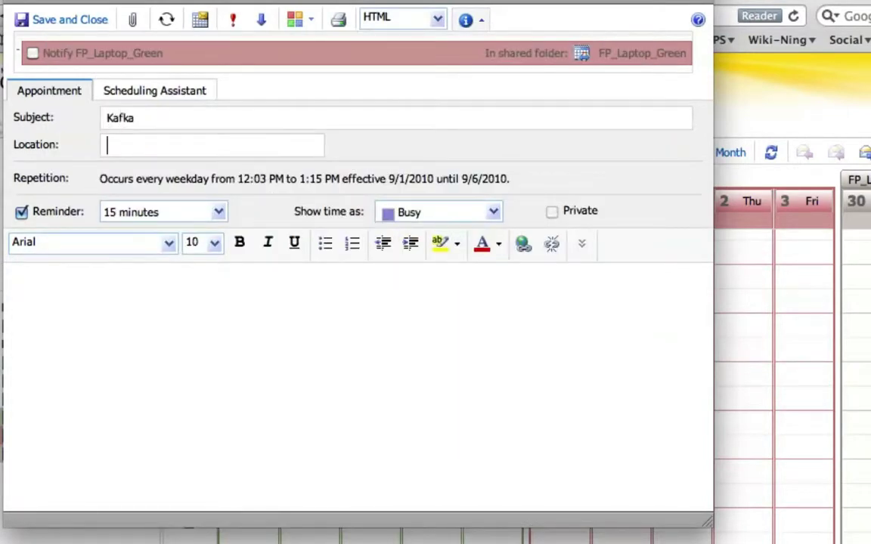
key(Tab)
text(411)
click(22, 213)
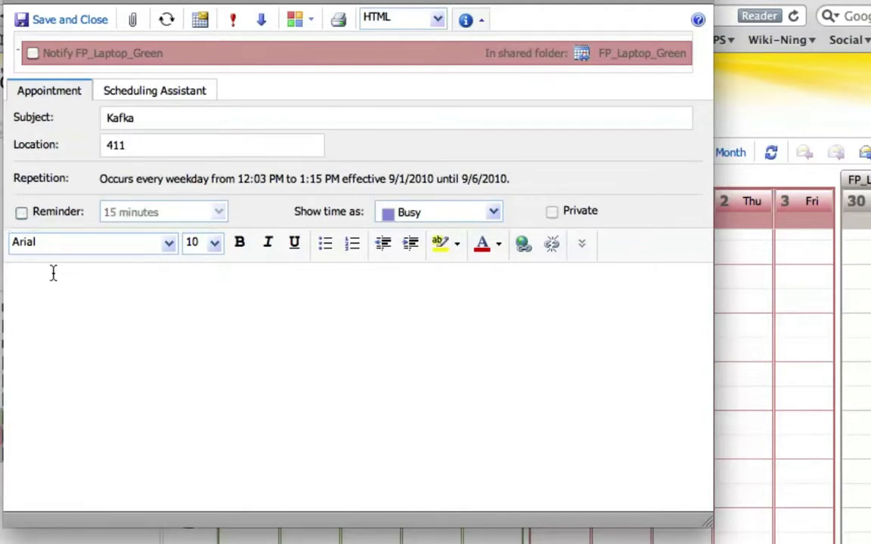
Enter "using iMovie" as the recurring appointment's description, and save and close the appointment
click(57, 283)
text(using iMovie)
click(53, 22)
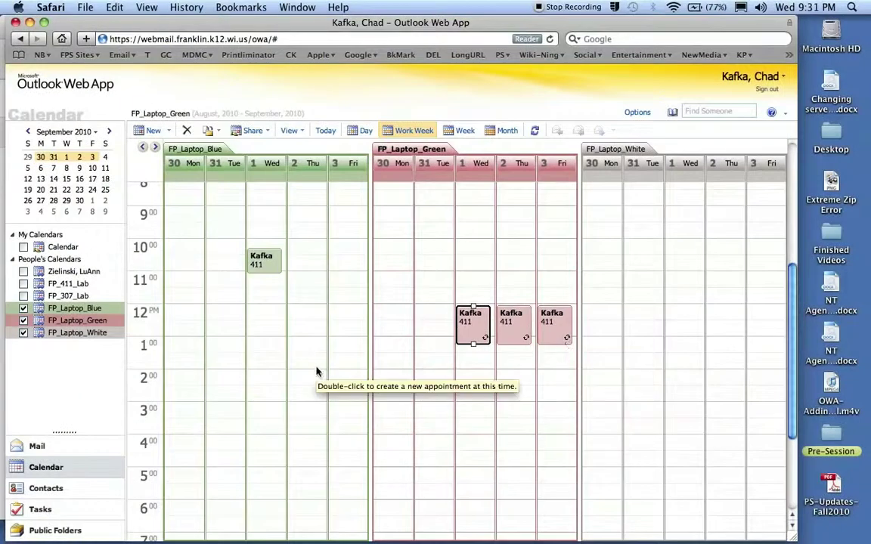
Check the cart calendars for the week of September 6, and return to the September 1 week to view the FP_Laptop_Blue appointment's details
click(53, 168)
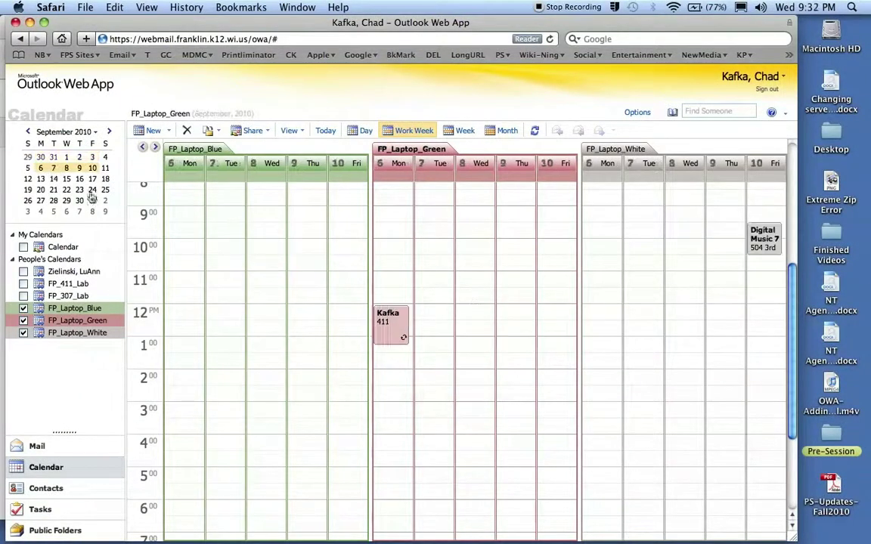
click(65, 155)
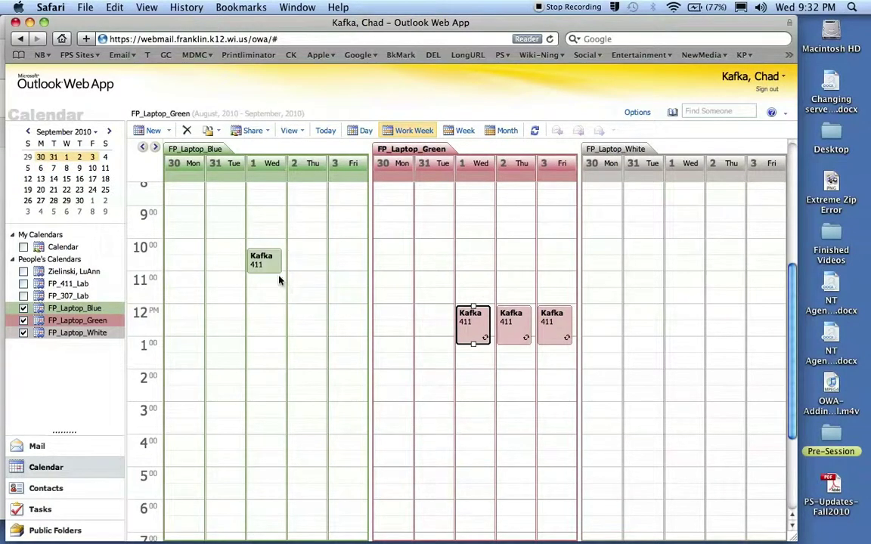
mouse_move(276, 258)
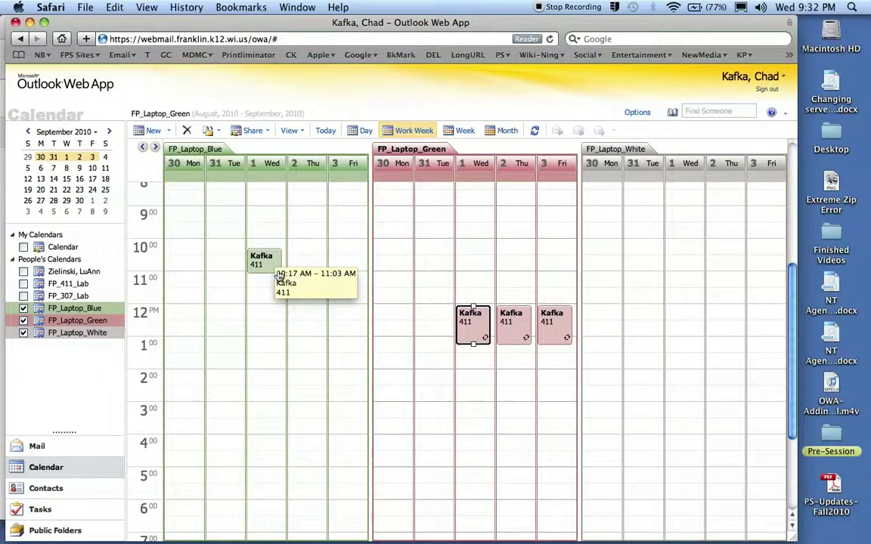